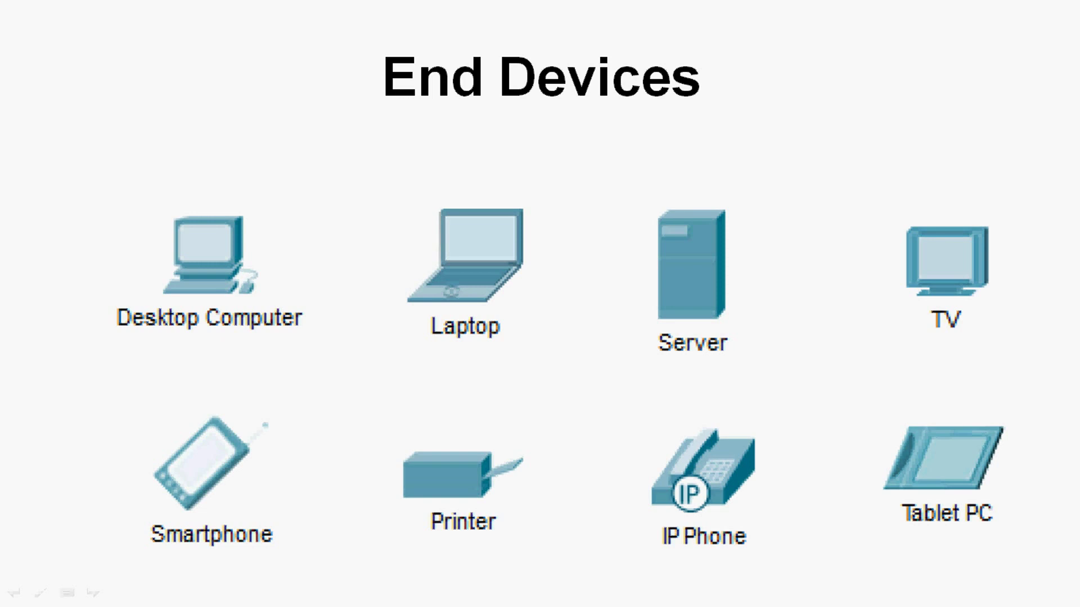
Step: Leave the End Devices slideshow and switch to the empty Cisco Packet Tracer workspace
{"action": "key", "text": "alt+Tab"}
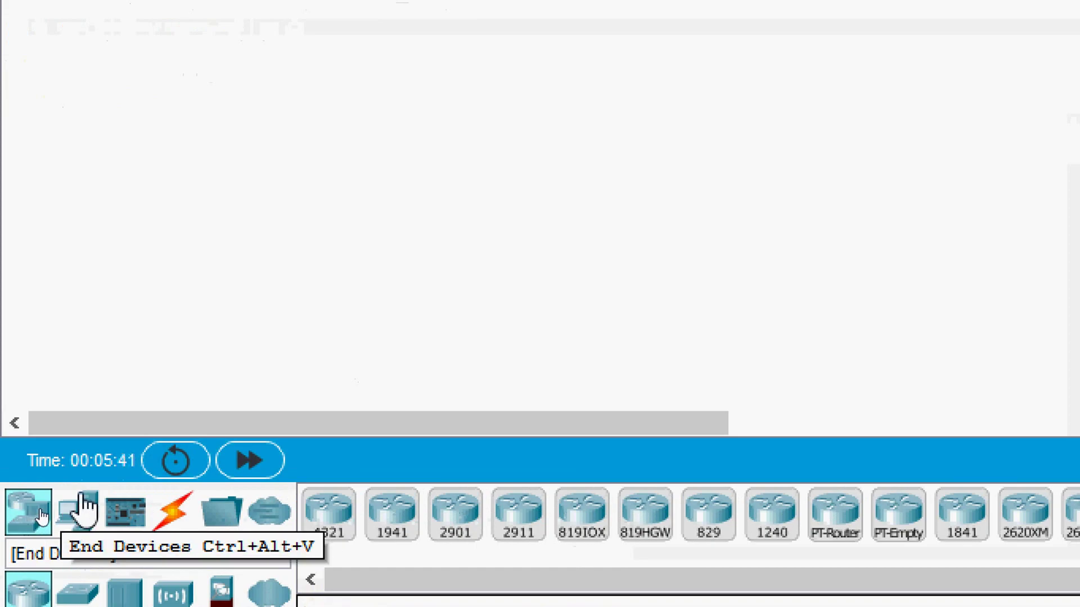
Step: From End Devices, place PC0, Laptop0 and Server0 in a row on the workspace
{"action": "left_click", "coordinate": [87, 510]}
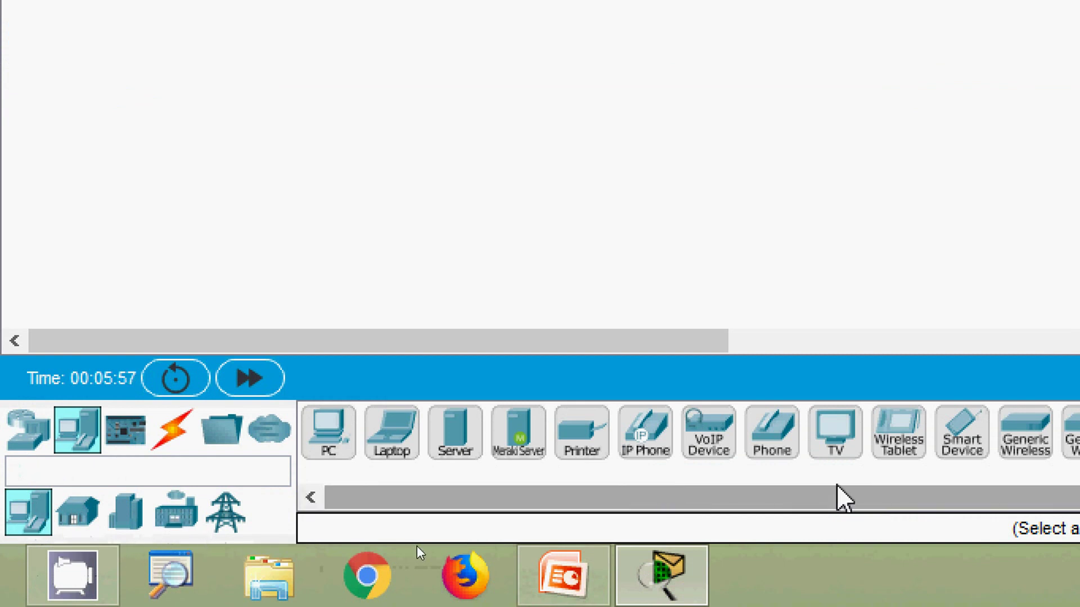
{"action": "left_click", "coordinate": [334, 447]}
{"action": "left_click", "coordinate": [218, 229]}
{"action": "left_click", "coordinate": [335, 434]}
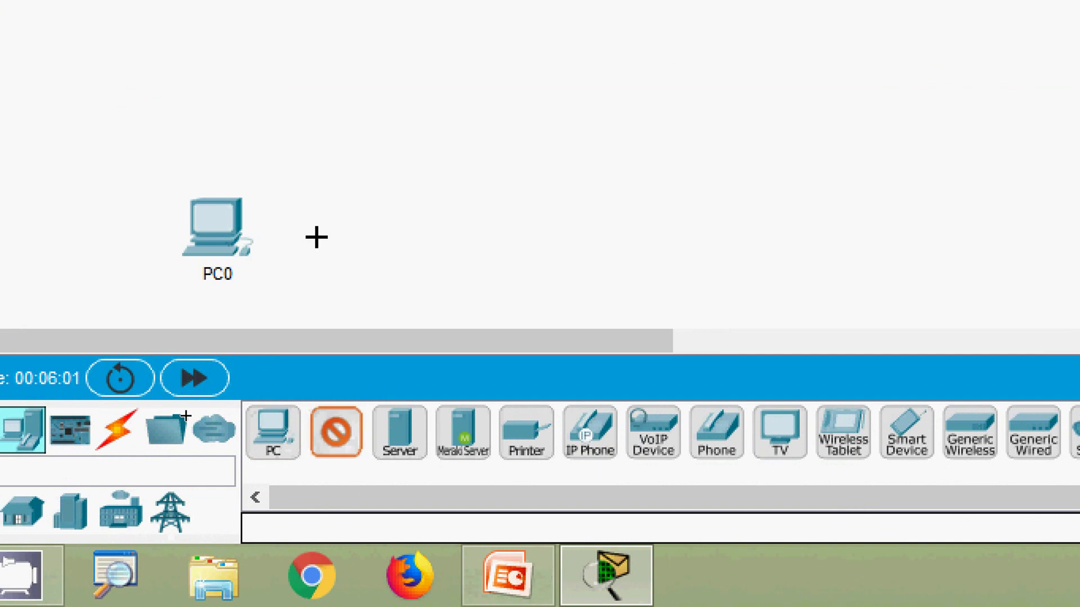
{"action": "left_click", "coordinate": [317, 233]}
{"action": "left_click", "coordinate": [401, 433]}
{"action": "left_click", "coordinate": [429, 235]}
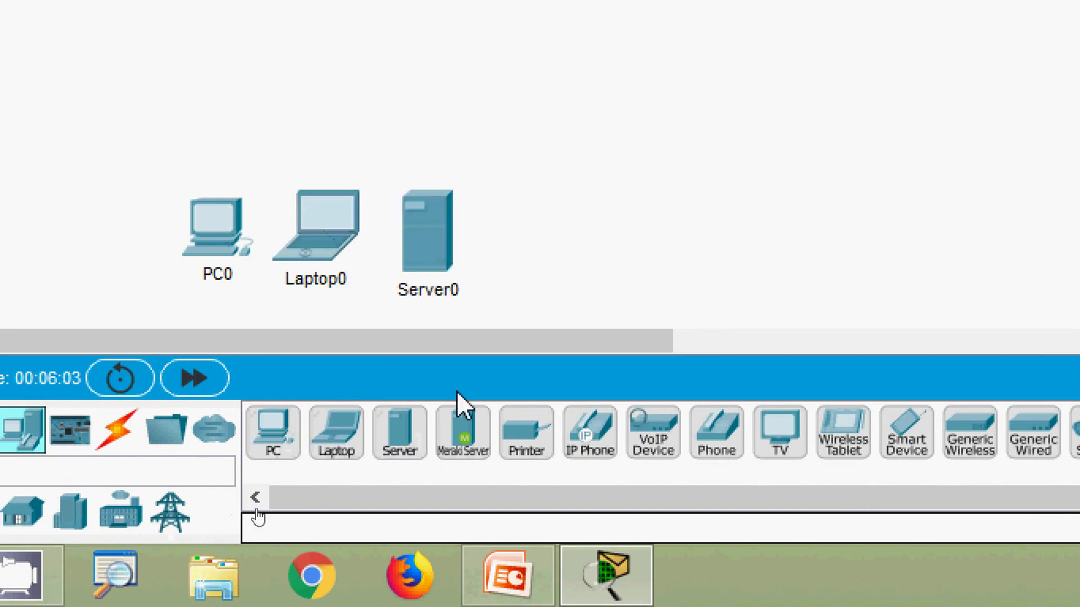
Step: Add Meraki Server0, Printer0, IP Phone0 and Home VoIP0 to the right of Server0
{"action": "left_click", "coordinate": [463, 437]}
{"action": "left_click", "coordinate": [509, 243]}
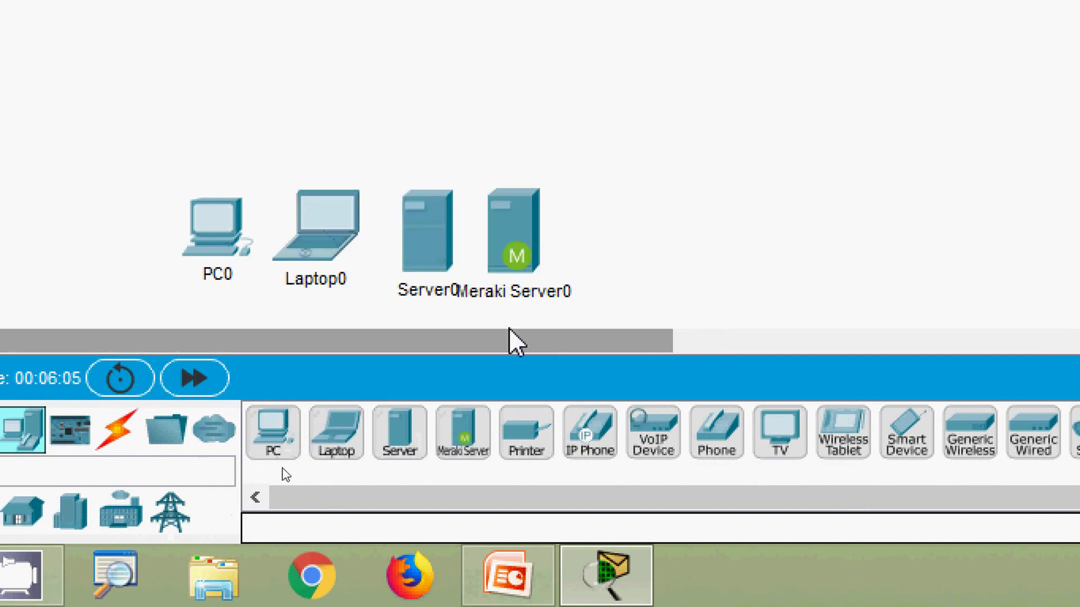
{"action": "left_click_drag", "start_coordinate": [516, 242], "coordinate": [549, 212]}
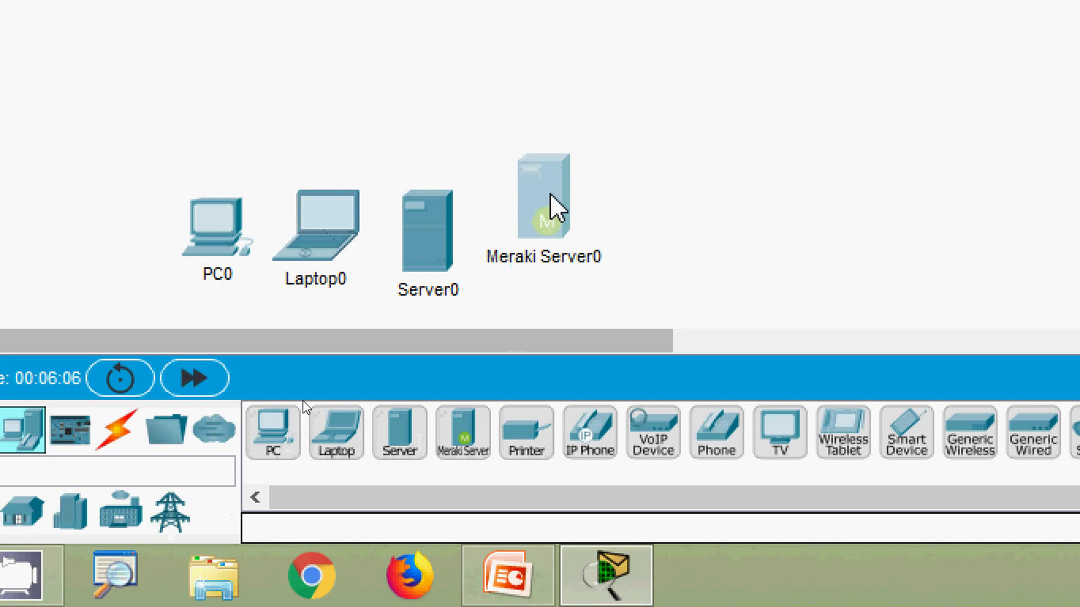
{"action": "left_click", "coordinate": [545, 442]}
{"action": "left_click", "coordinate": [680, 202]}
{"action": "left_click", "coordinate": [590, 450]}
{"action": "left_click", "coordinate": [799, 224]}
{"action": "left_click", "coordinate": [660, 441]}
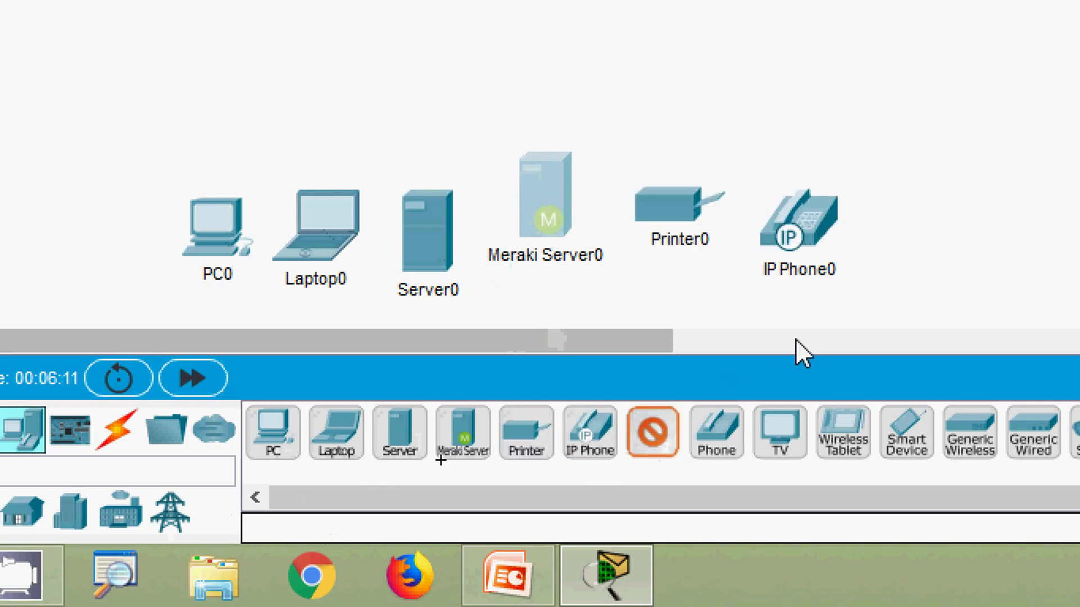
{"action": "left_click", "coordinate": [911, 228]}
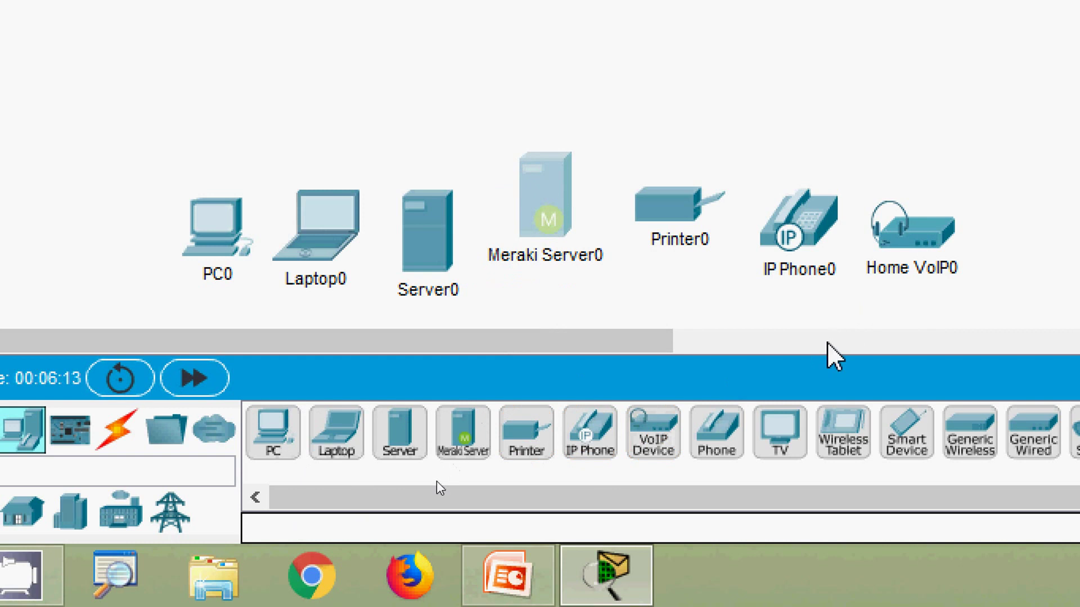
Step: Place Analog Phone0, TV0, Tablet PC0 and Smartphone0 in a top row above PC0
{"action": "left_click", "coordinate": [718, 447]}
{"action": "left_click", "coordinate": [231, 99]}
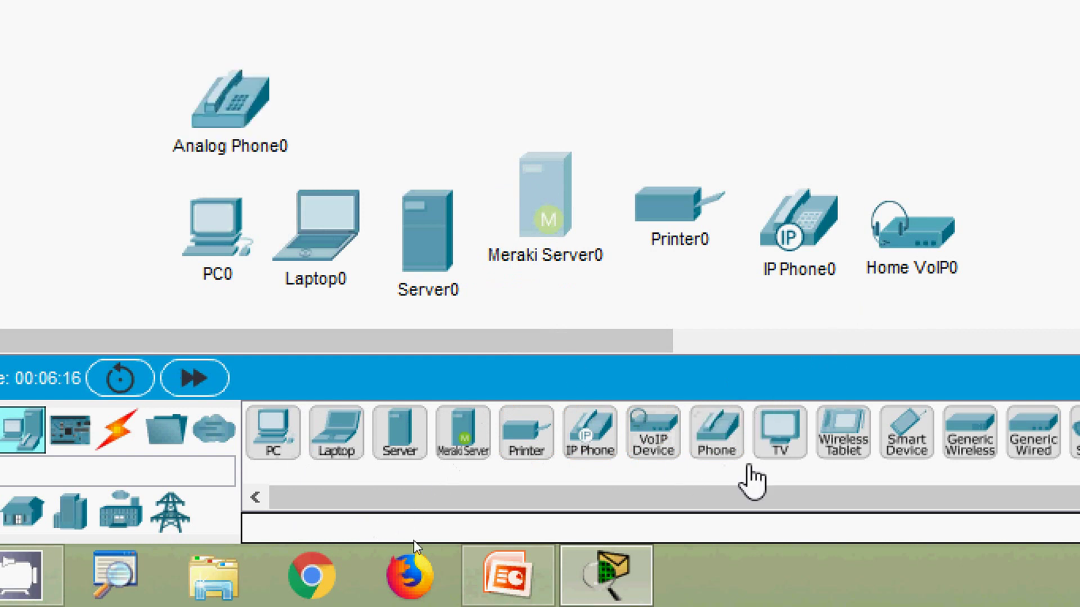
{"action": "left_click", "coordinate": [790, 447]}
{"action": "left_click", "coordinate": [373, 95]}
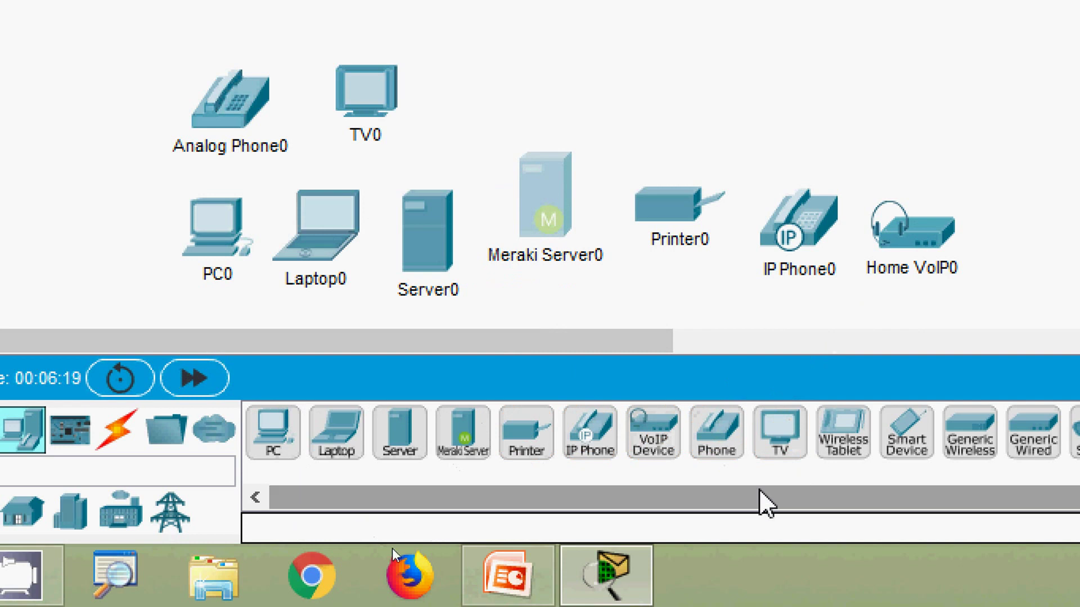
{"action": "left_click_drag", "start_coordinate": [695, 497], "coordinate": [791, 511]}
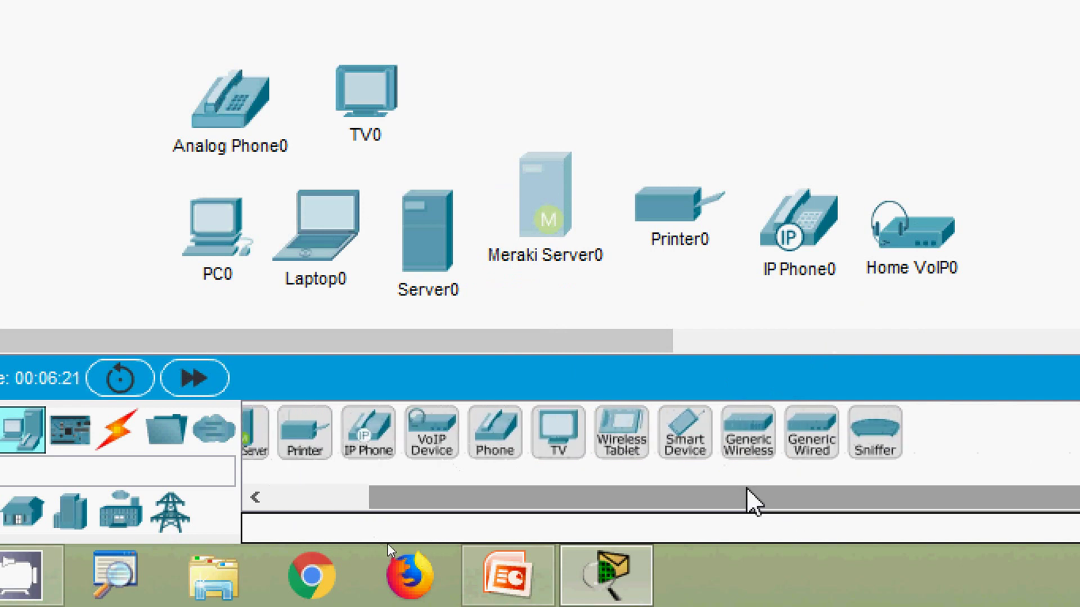
{"action": "left_click", "coordinate": [624, 447]}
{"action": "left_click", "coordinate": [472, 90]}
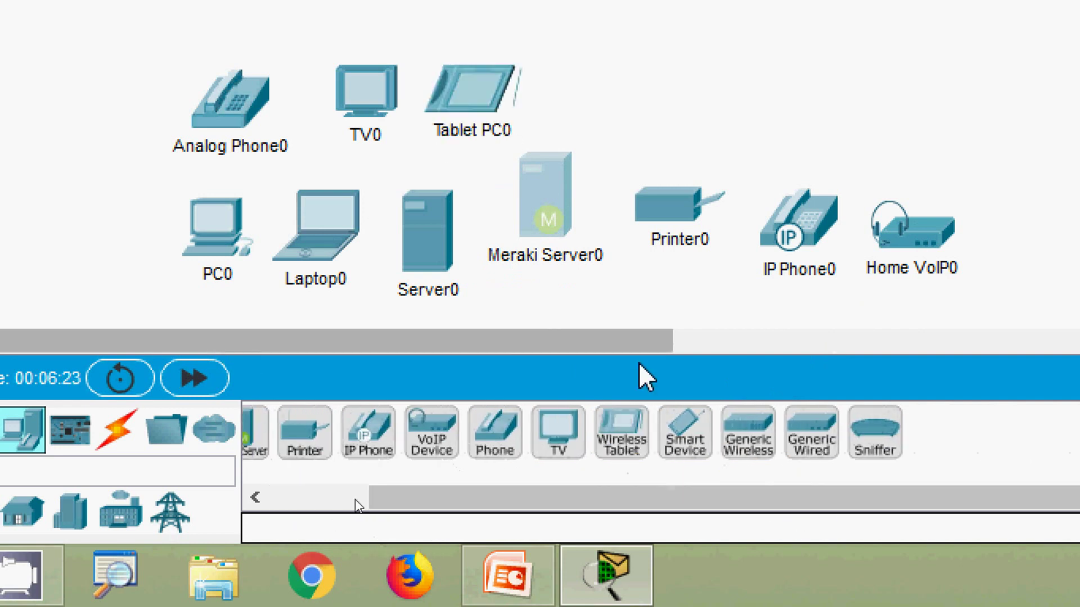
{"action": "left_click", "coordinate": [704, 457]}
{"action": "left_click", "coordinate": [588, 92]}
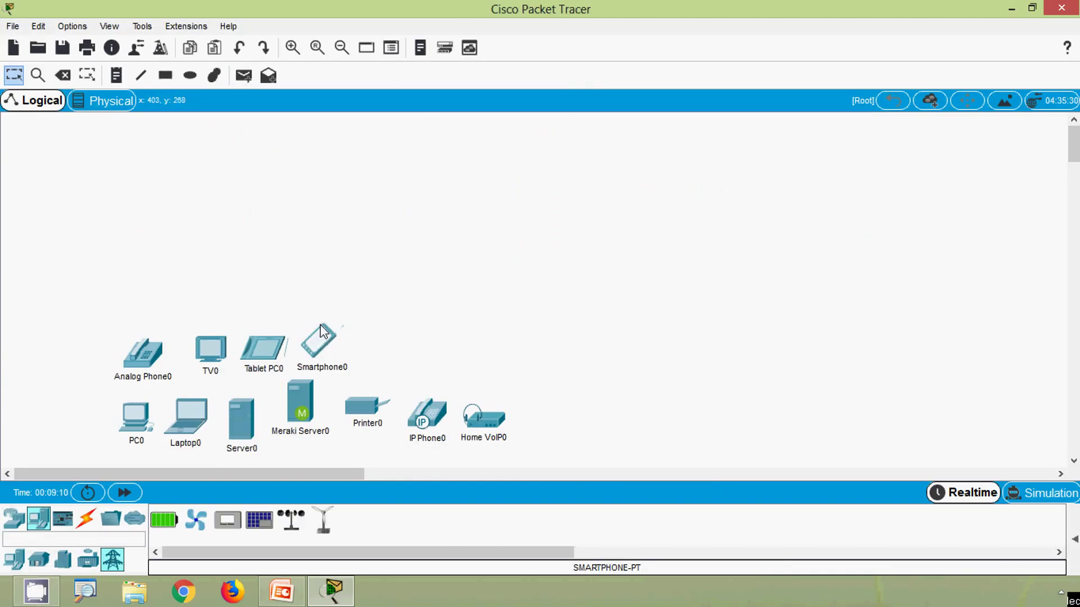
Step: Browse the Home, Smart City (including the RFID Card), Industrial and Power Grid IoT device lists
{"action": "left_click", "coordinate": [43, 564]}
{"action": "left_click", "coordinate": [62, 564]}
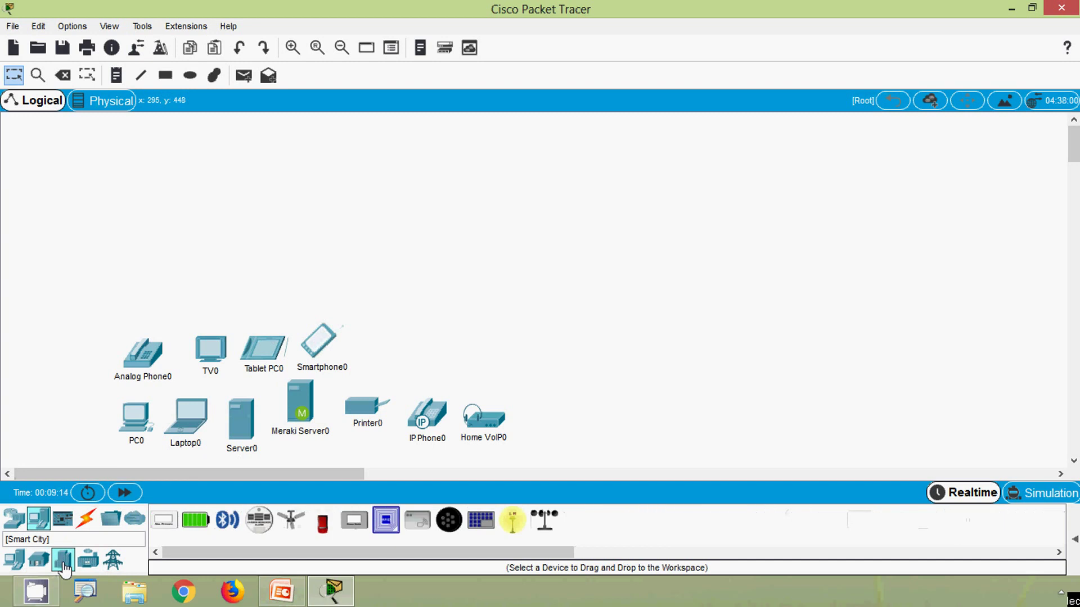
{"action": "left_click", "coordinate": [41, 564]}
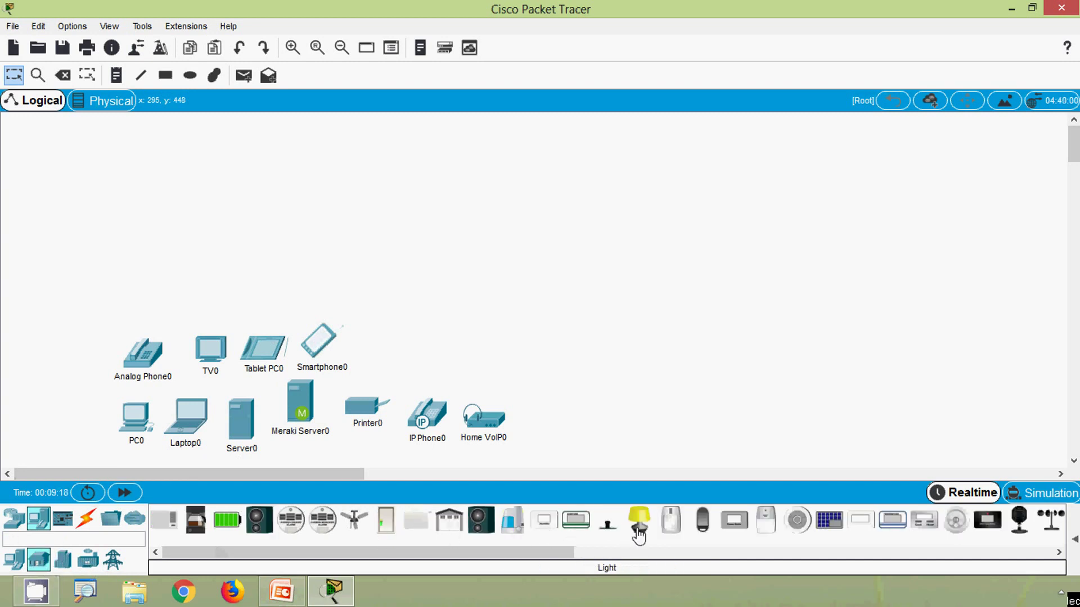
{"action": "left_click", "coordinate": [62, 563]}
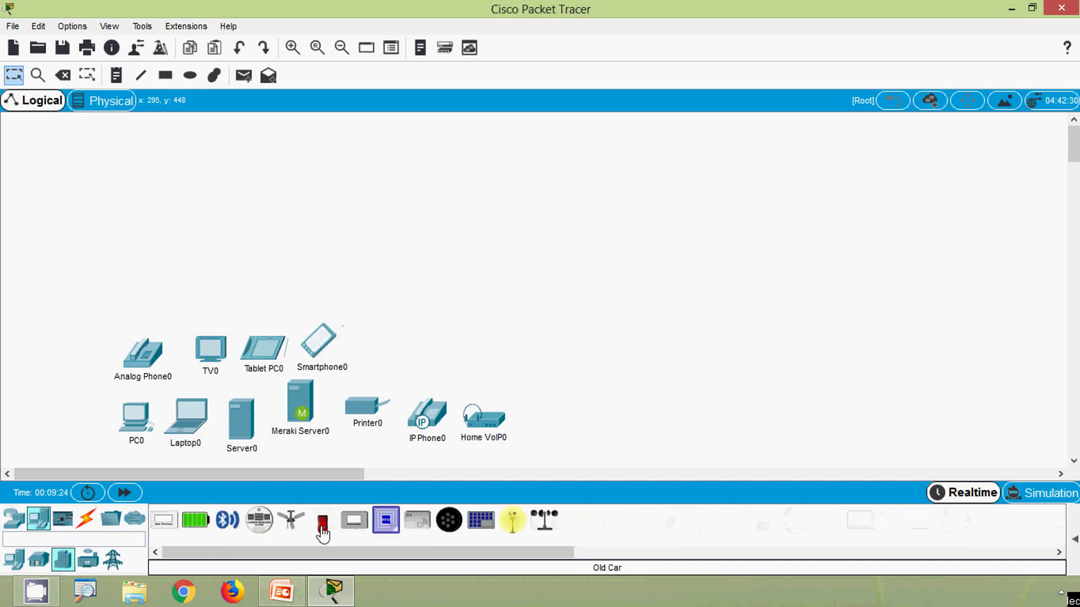
{"action": "left_click", "coordinate": [402, 527]}
{"action": "left_click", "coordinate": [89, 560]}
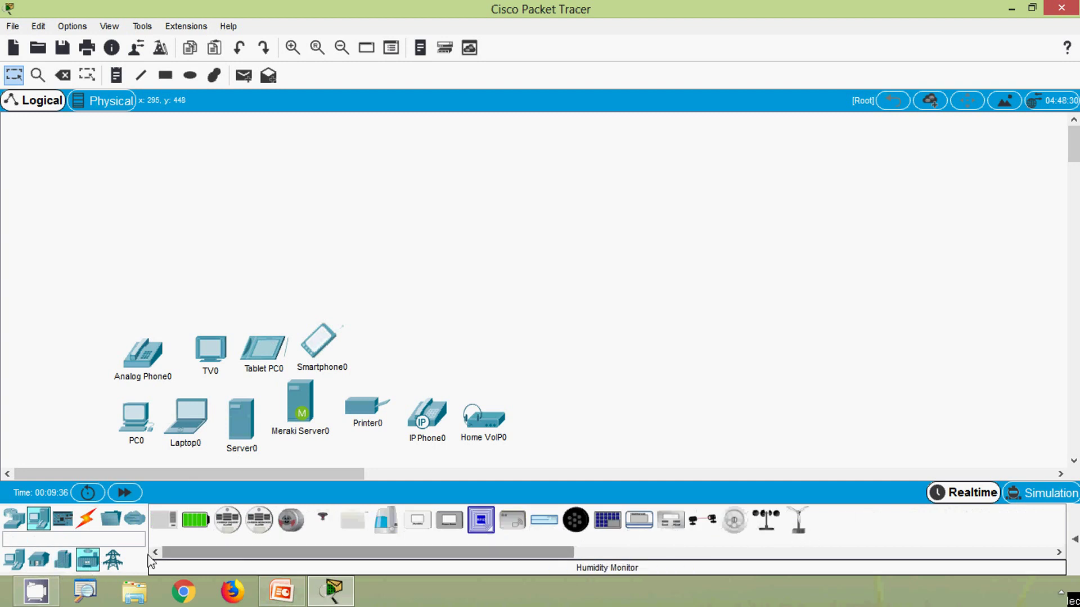
{"action": "left_click", "coordinate": [112, 559]}
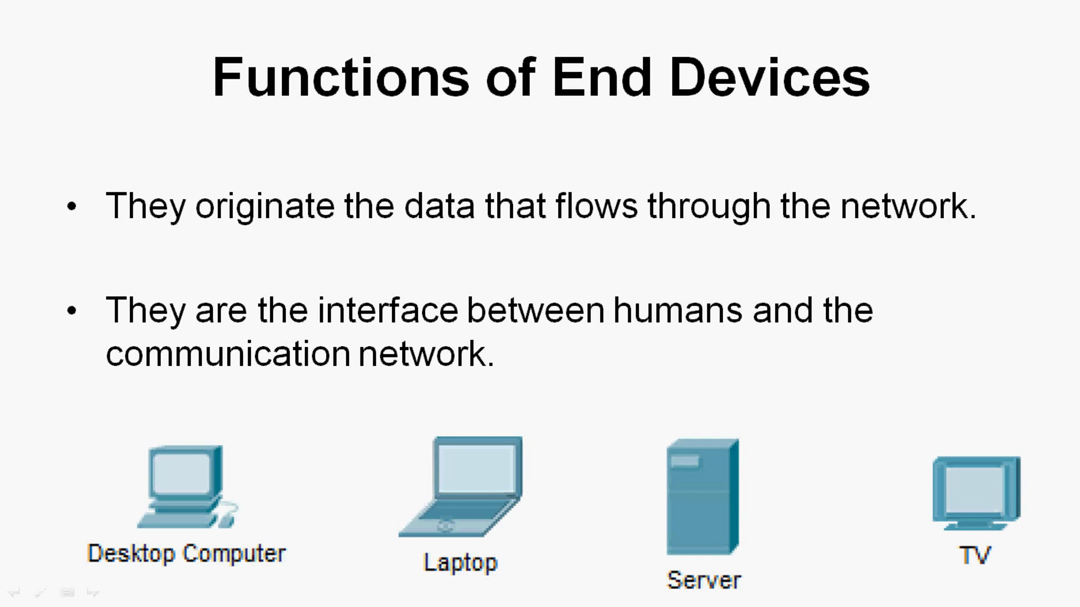
Step: Advance the slideshow to the Intermediary Network Devices slide
{"action": "key", "text": "ctrl+shift+a"}
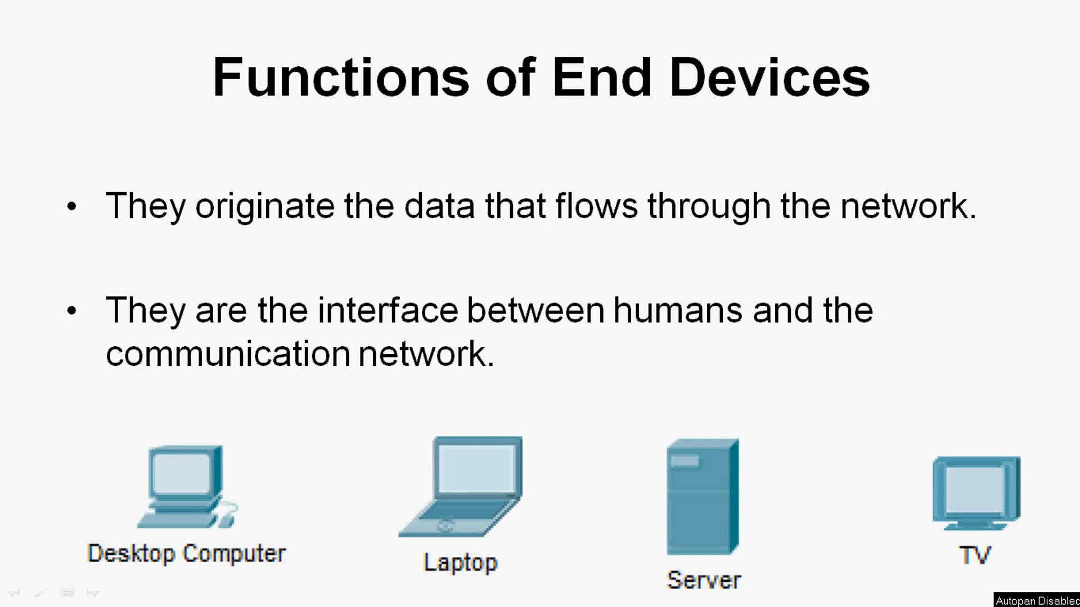
{"action": "key", "text": "Right"}
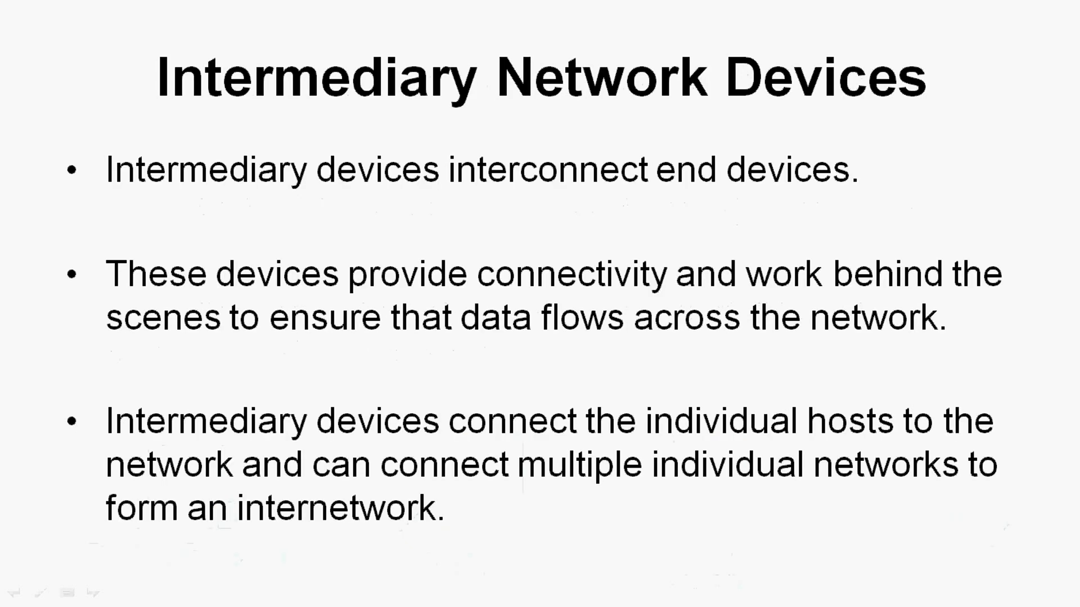
Step: Step the emphasis through the slide's three bullets until the sequence finishes
{"action": "key", "text": "Right"}
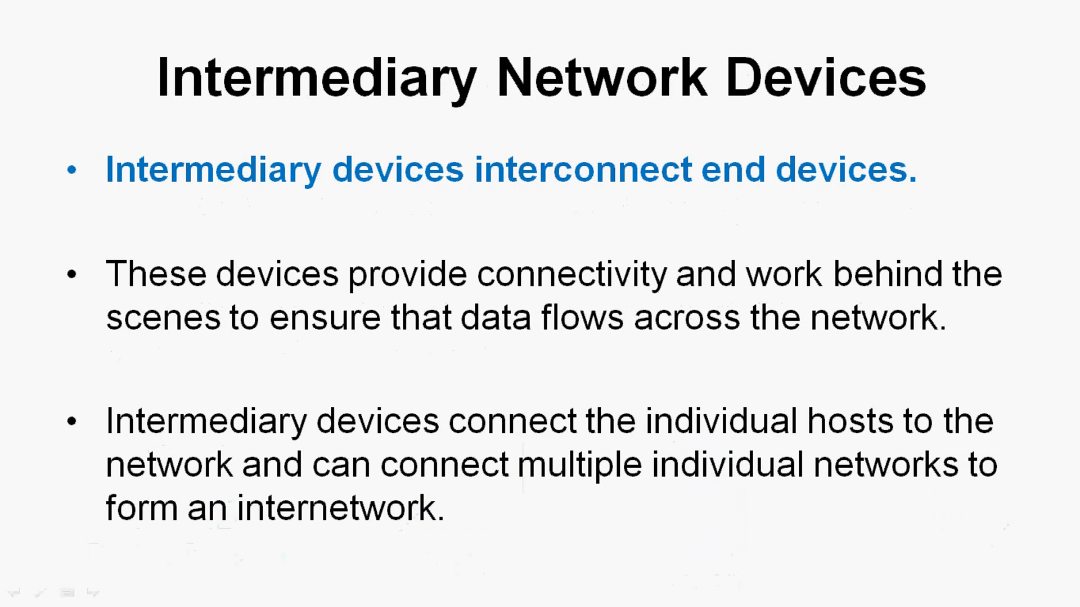
{"action": "key", "text": "Right"}
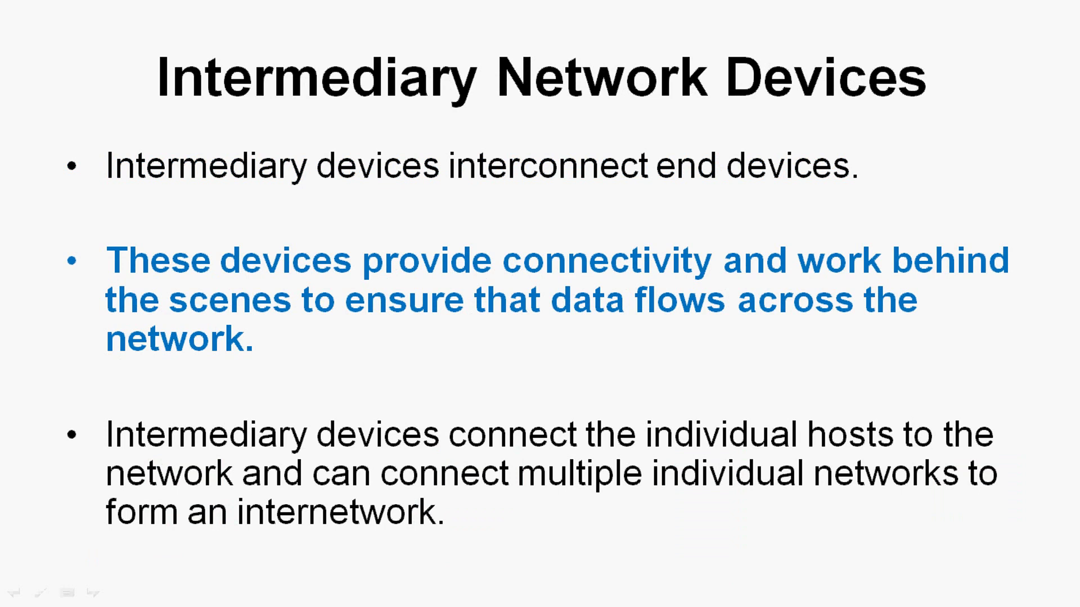
{"action": "key", "text": "Right"}
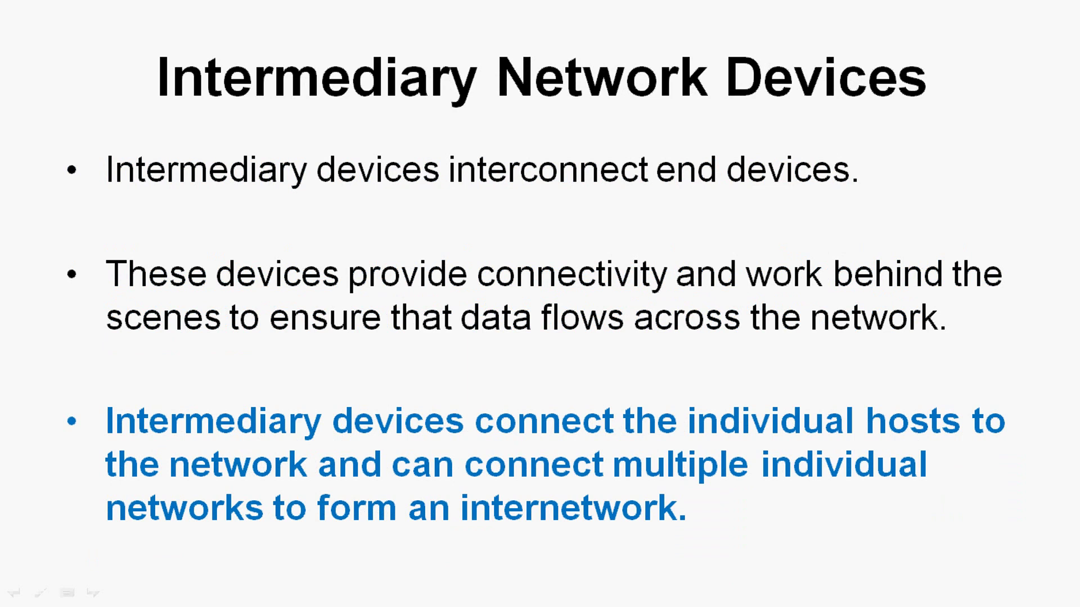
{"action": "key", "text": "Right"}
{"action": "key", "text": "Right"}
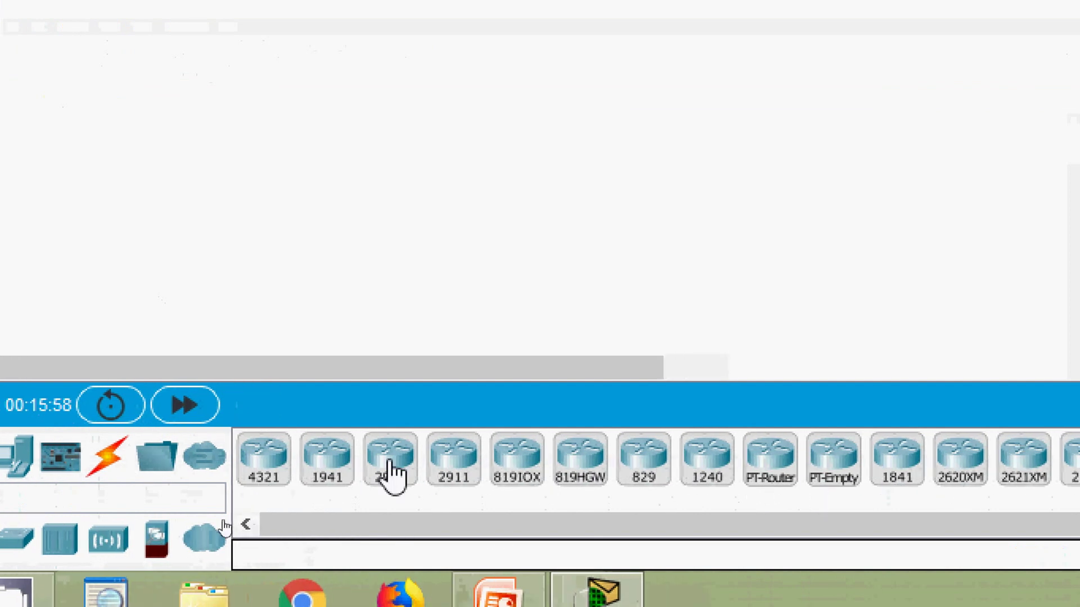
Step: Place Router0, a 2960 Switch0, a 3560 Multilayer Switch0 and a PT-Bridge0 in a row
{"action": "left_click", "coordinate": [451, 478]}
{"action": "left_click", "coordinate": [336, 266]}
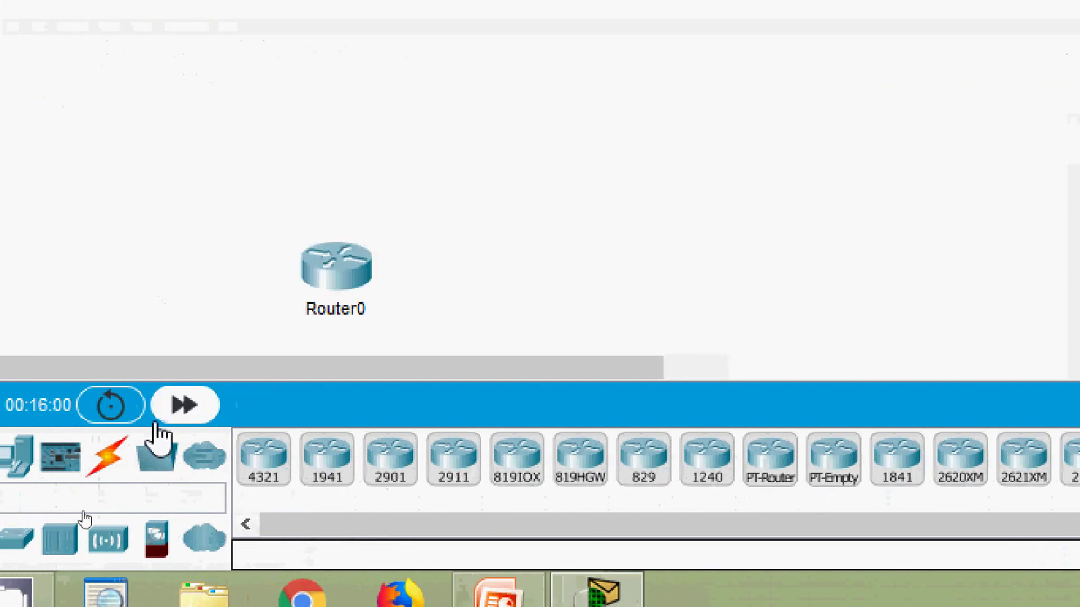
{"action": "left_click", "coordinate": [90, 540]}
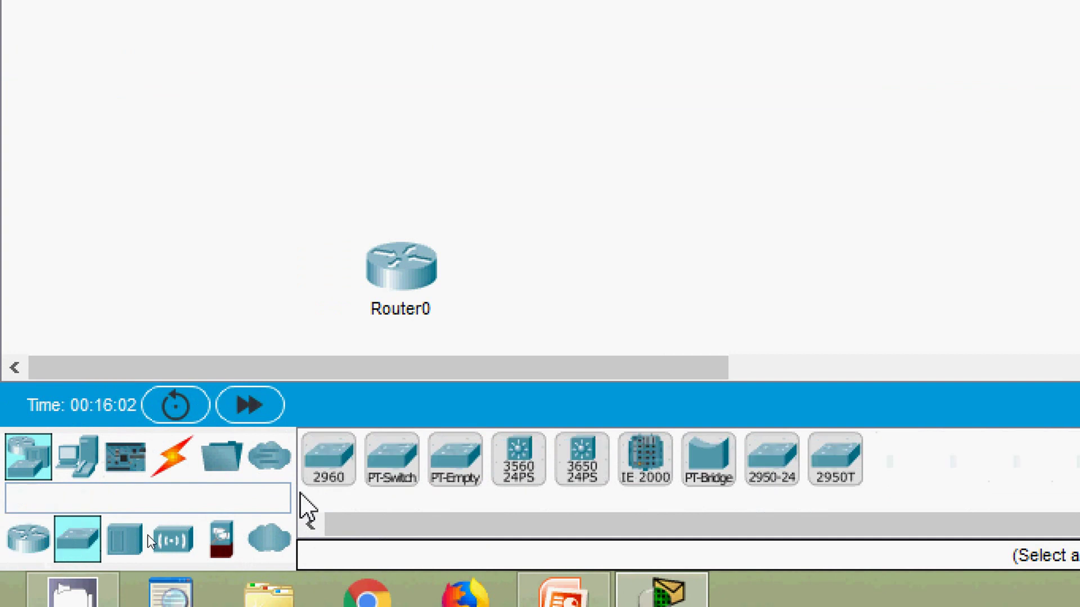
{"action": "left_click", "coordinate": [329, 467]}
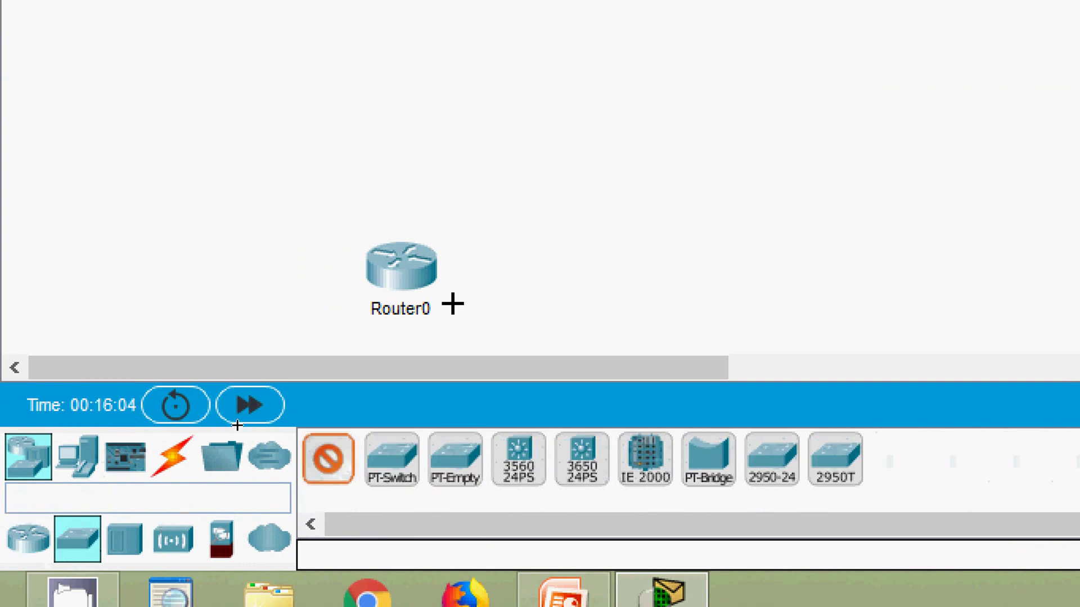
{"action": "left_click", "coordinate": [501, 259]}
{"action": "left_click", "coordinate": [522, 467]}
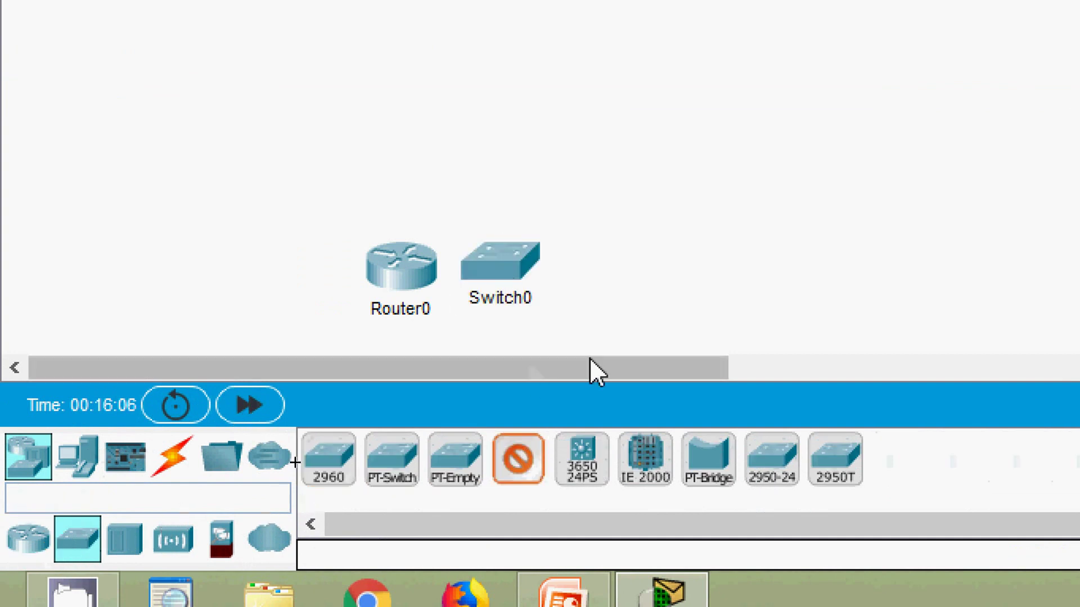
{"action": "left_click", "coordinate": [603, 266]}
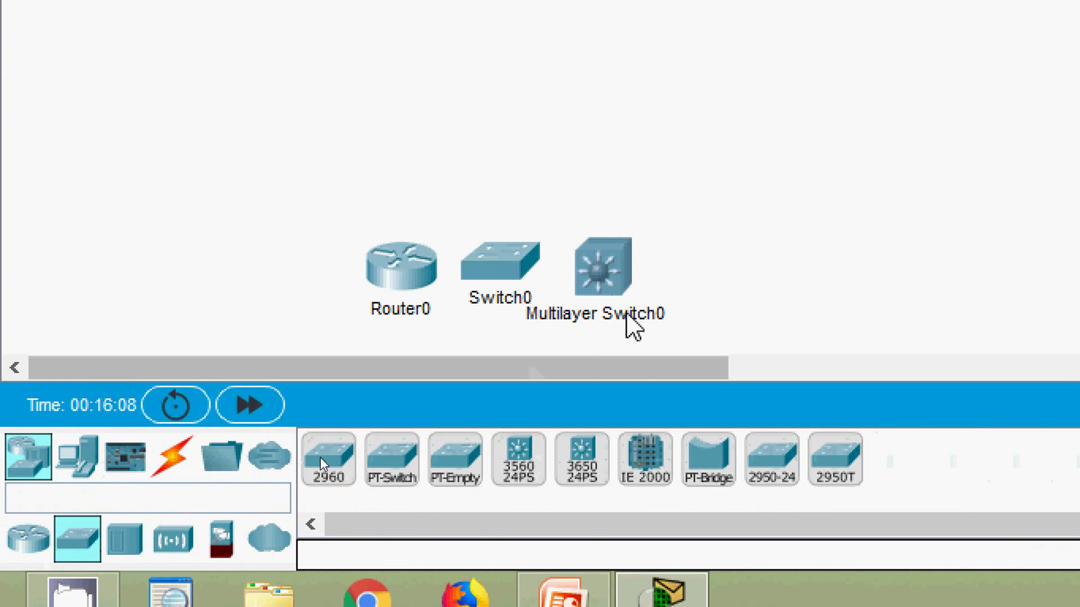
{"action": "left_click", "coordinate": [714, 466]}
{"action": "left_click", "coordinate": [709, 279]}
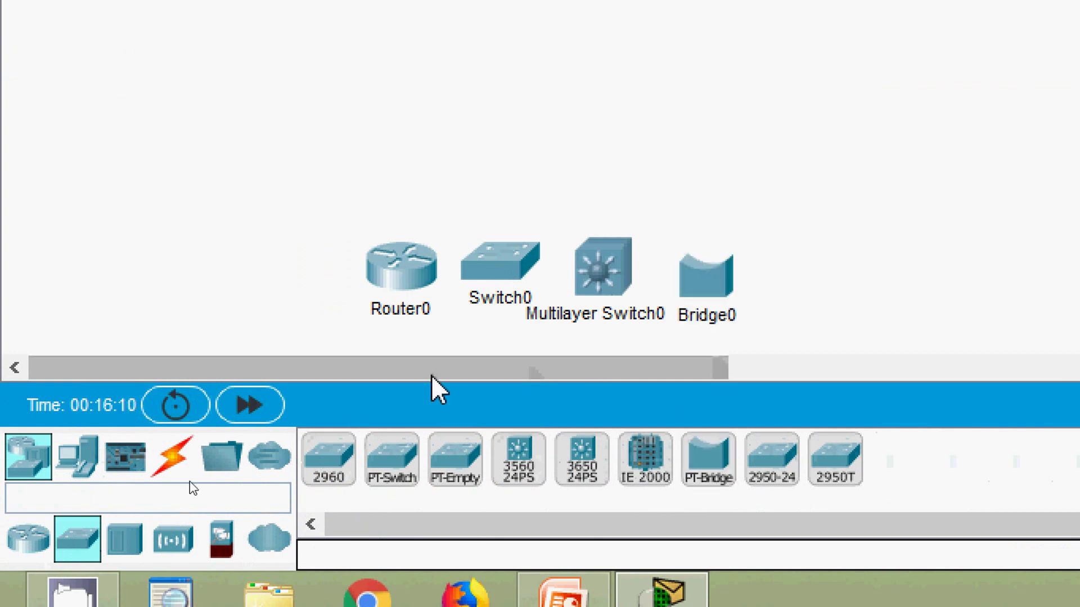
Step: Add a PT-Hub0 and a PT-Repeater0 above Router0
{"action": "left_click", "coordinate": [141, 543]}
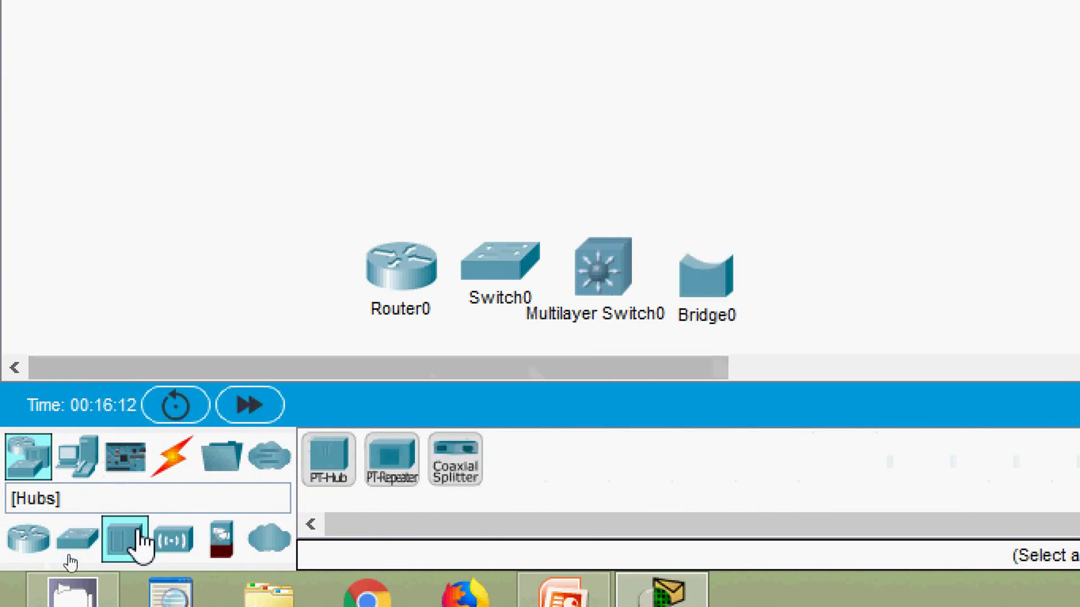
{"action": "left_click", "coordinate": [329, 459]}
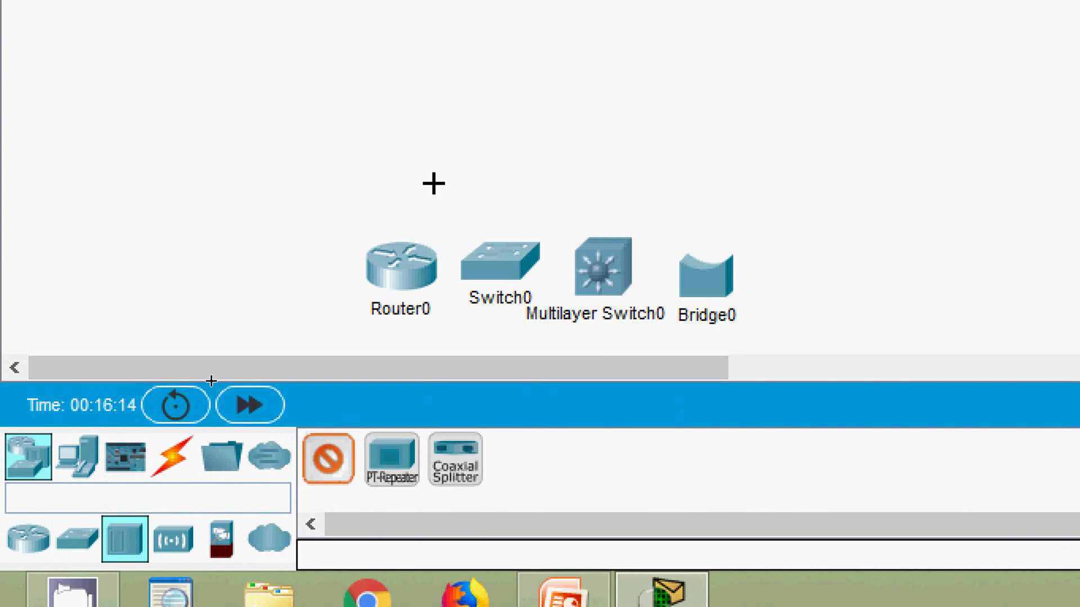
{"action": "left_click", "coordinate": [411, 182]}
{"action": "left_click", "coordinate": [401, 467]}
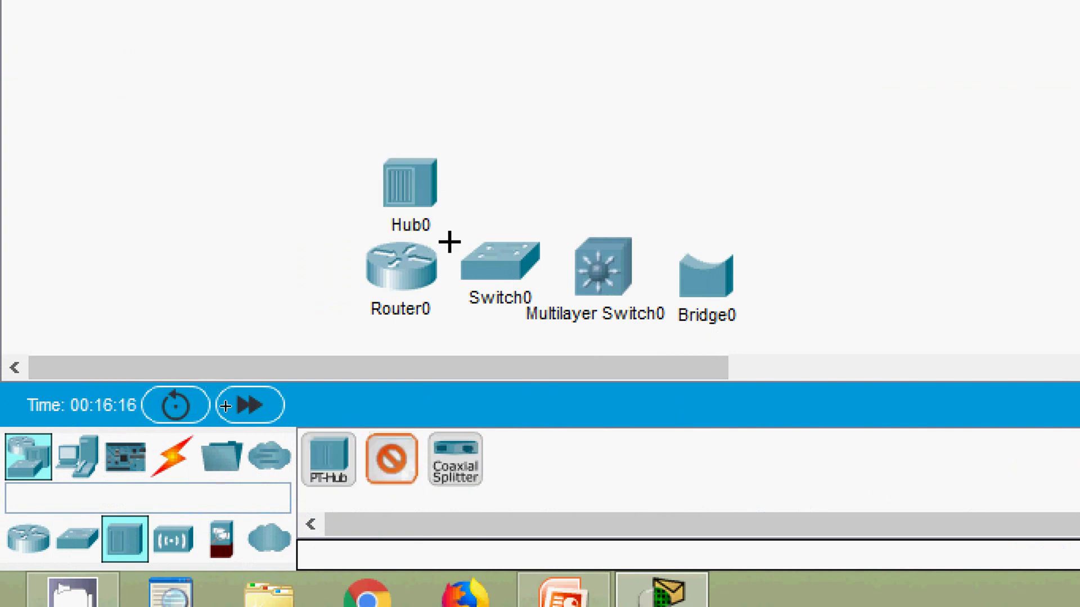
{"action": "left_click", "coordinate": [481, 193]}
{"action": "left_click_drag", "start_coordinate": [463, 225], "coordinate": [492, 178]}
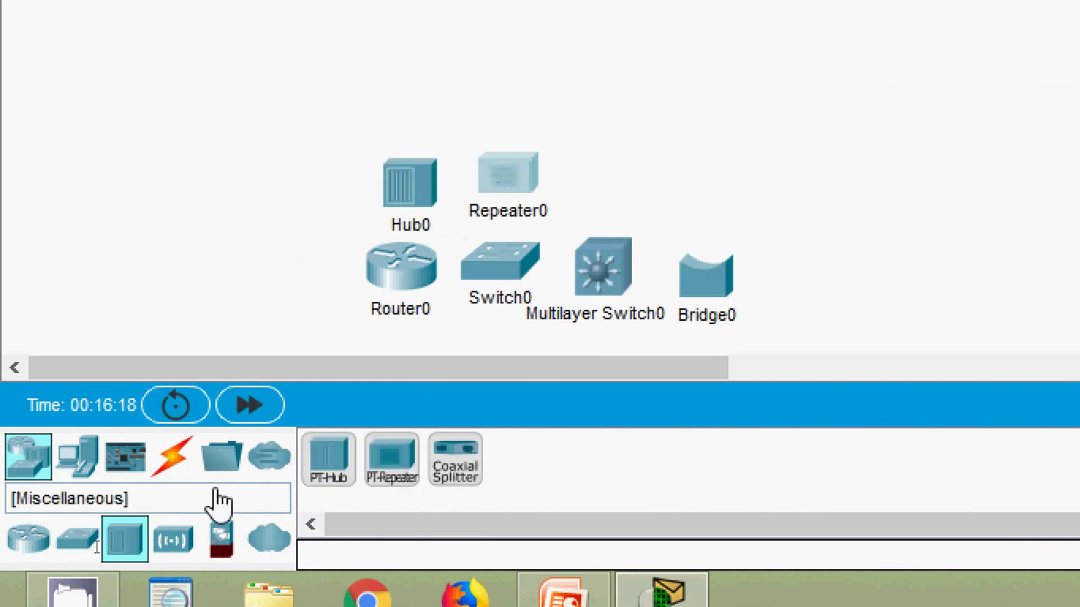
Step: Place a Meraki Security Appliance1, Home Router, AP-PT Access Point1 and WRT300N Wireless Router0
{"action": "left_click", "coordinate": [173, 539]}
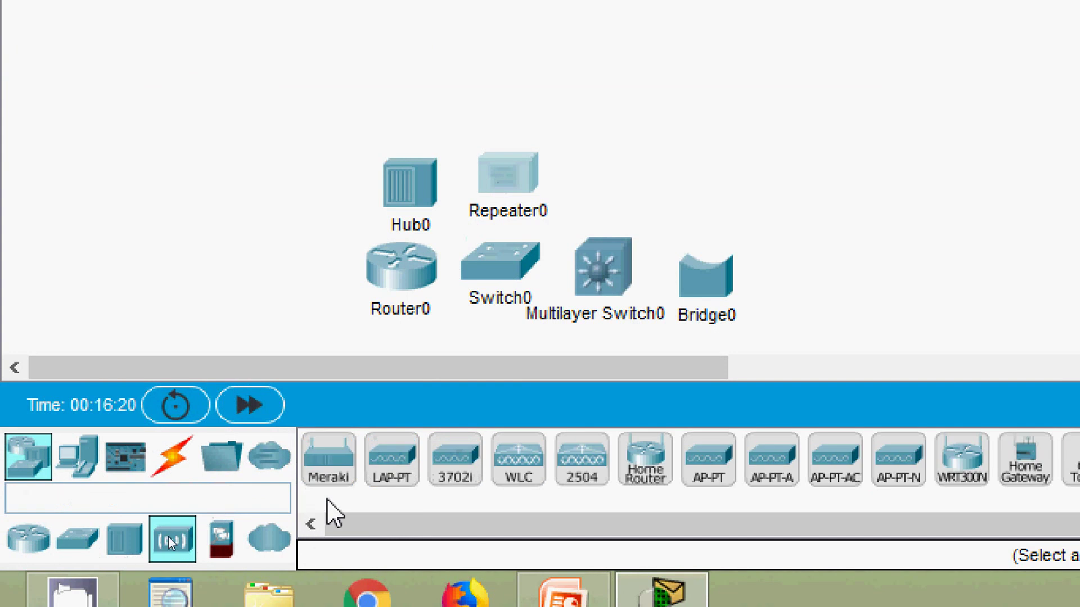
{"action": "left_click", "coordinate": [346, 464]}
{"action": "left_click", "coordinate": [619, 159]}
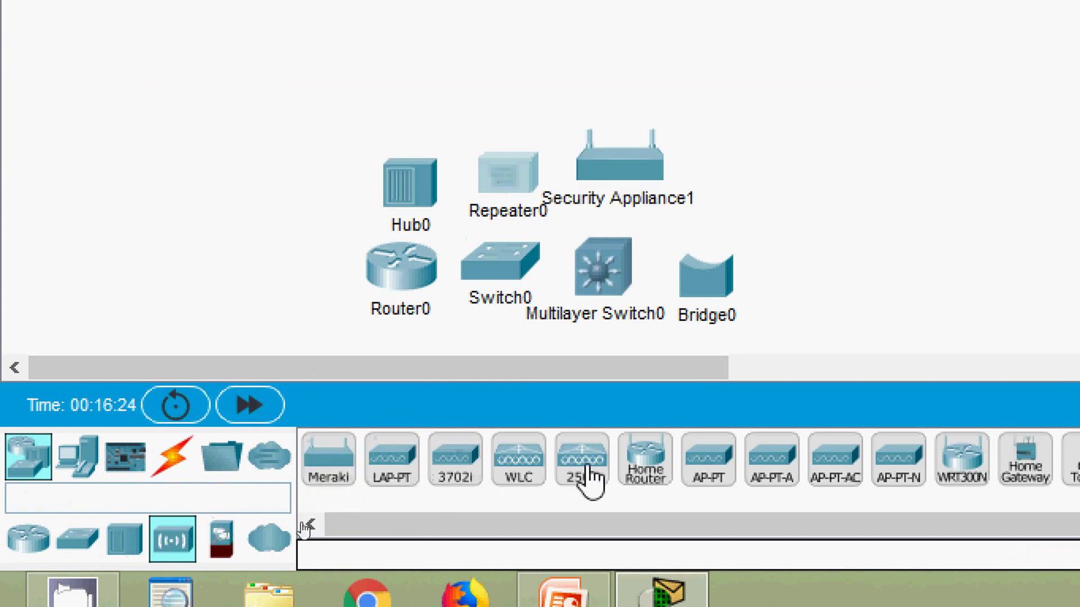
{"action": "left_click", "coordinate": [644, 473]}
{"action": "left_click", "coordinate": [736, 158]}
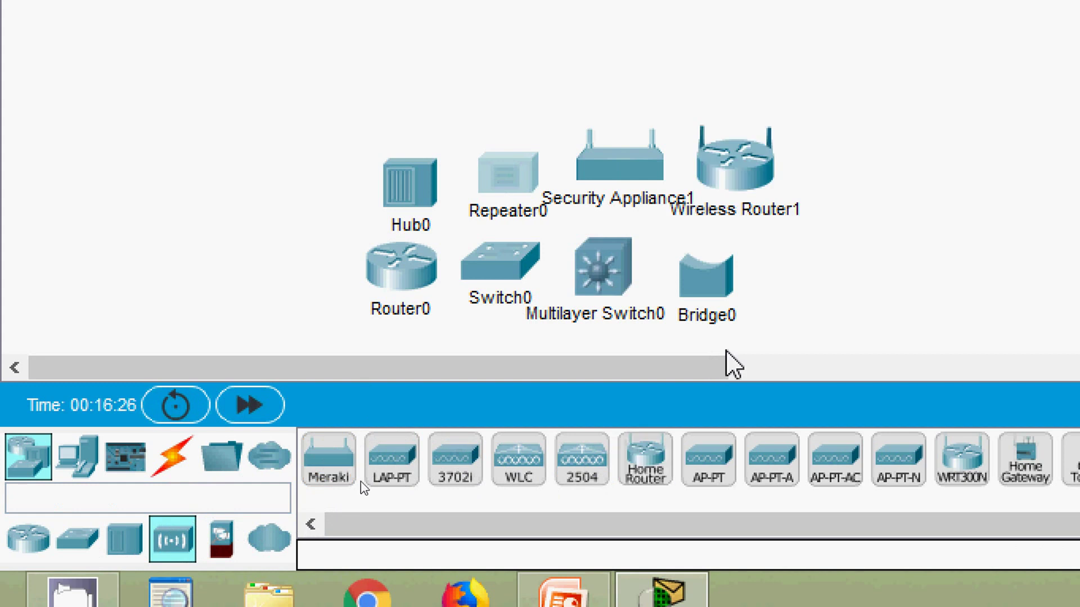
{"action": "left_click", "coordinate": [710, 461]}
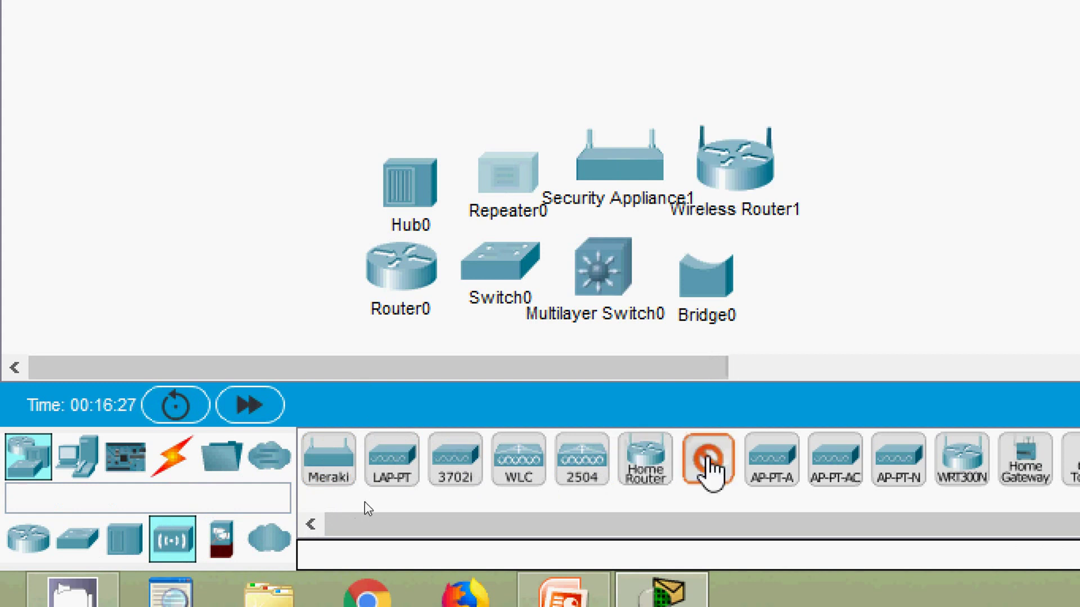
{"action": "left_click", "coordinate": [834, 176]}
{"action": "left_click", "coordinate": [957, 459]}
{"action": "left_click", "coordinate": [931, 198]}
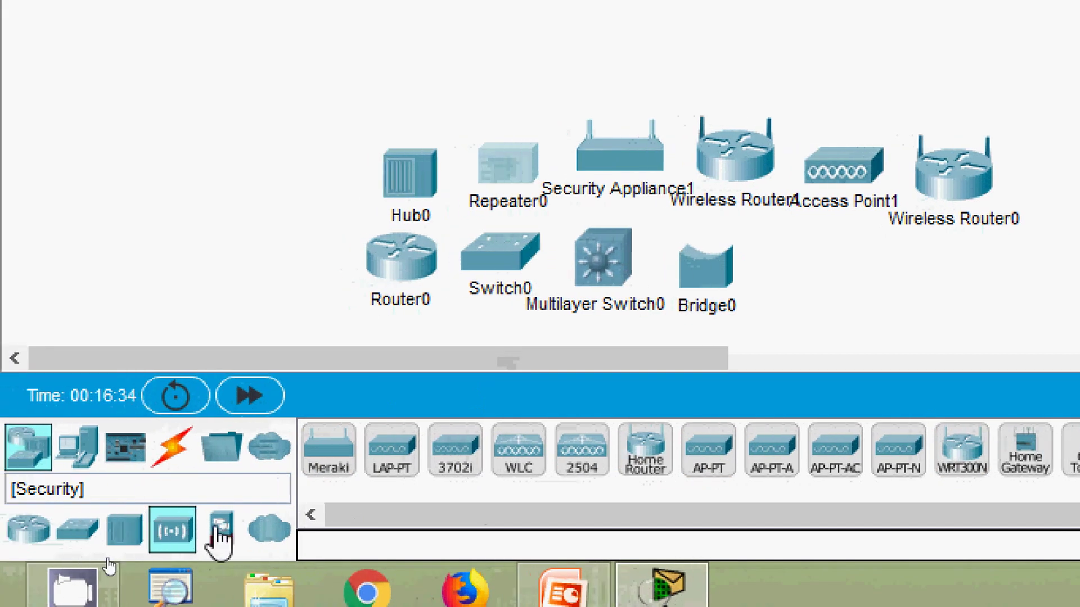
Step: Add an ASA 5506 firewall, ASA0, below Access Point1
{"action": "left_click", "coordinate": [221, 531]}
{"action": "left_click", "coordinate": [327, 453]}
{"action": "left_click", "coordinate": [839, 275]}
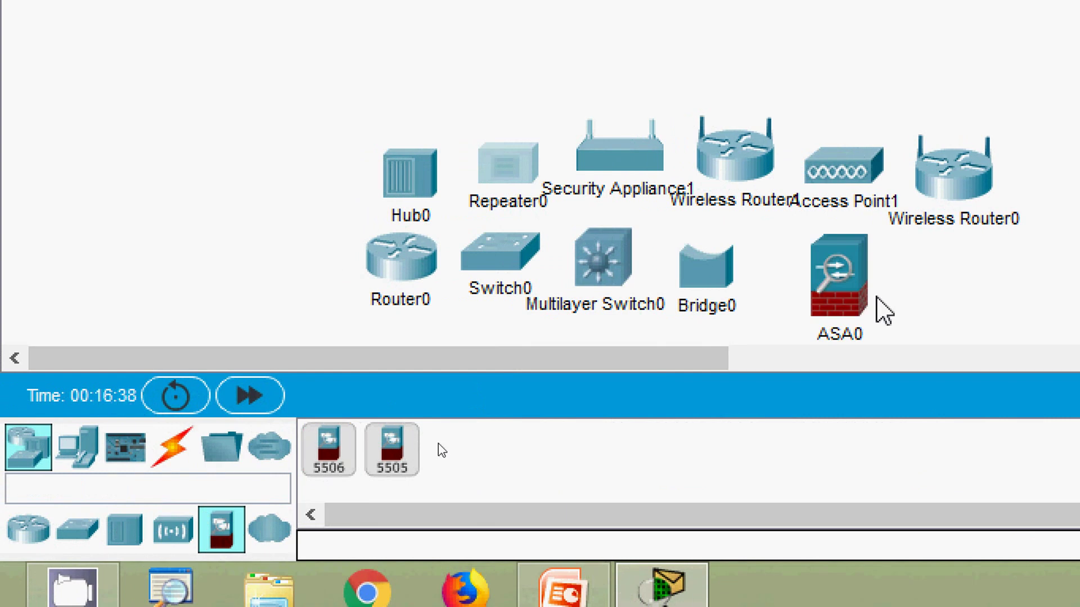